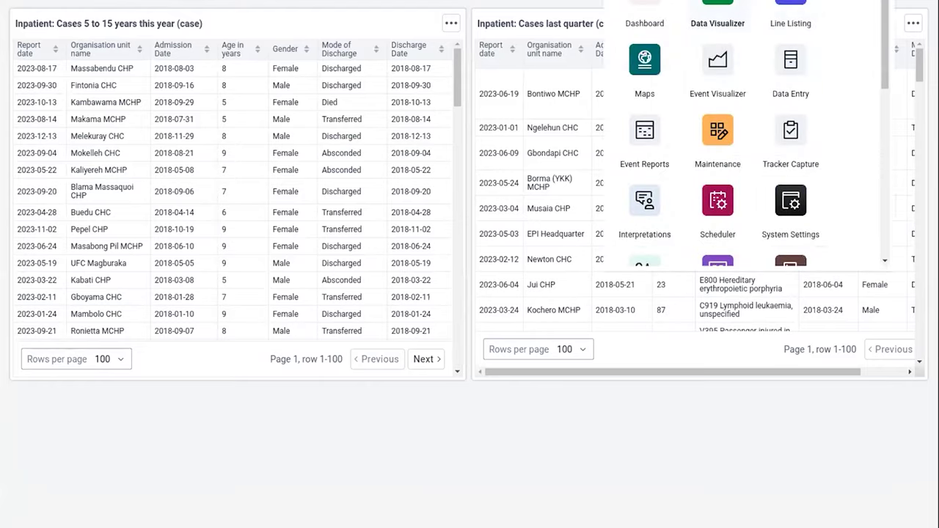
Step: Launch Data Visualizer and open the Data dimension, keeping the Data Type filter on all types
left_click(718, 21)
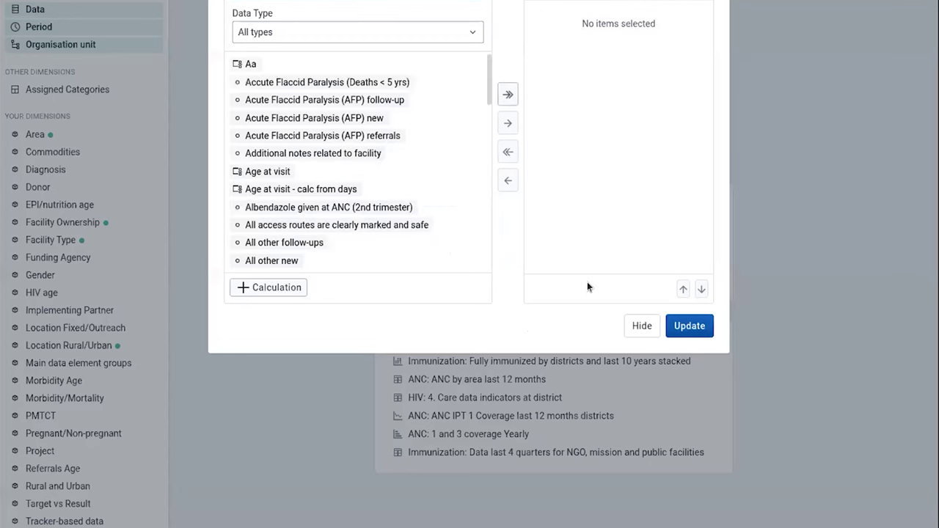
left_click(394, 31)
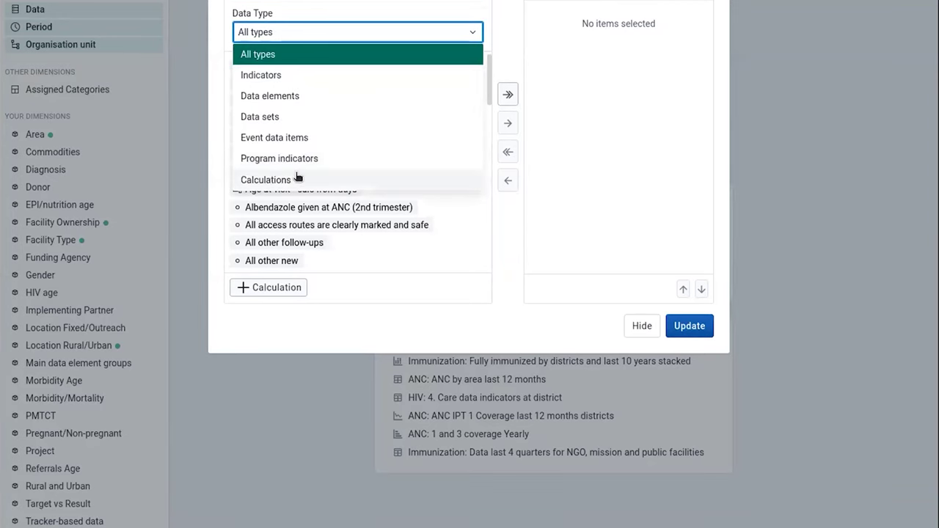
left_click(569, 244)
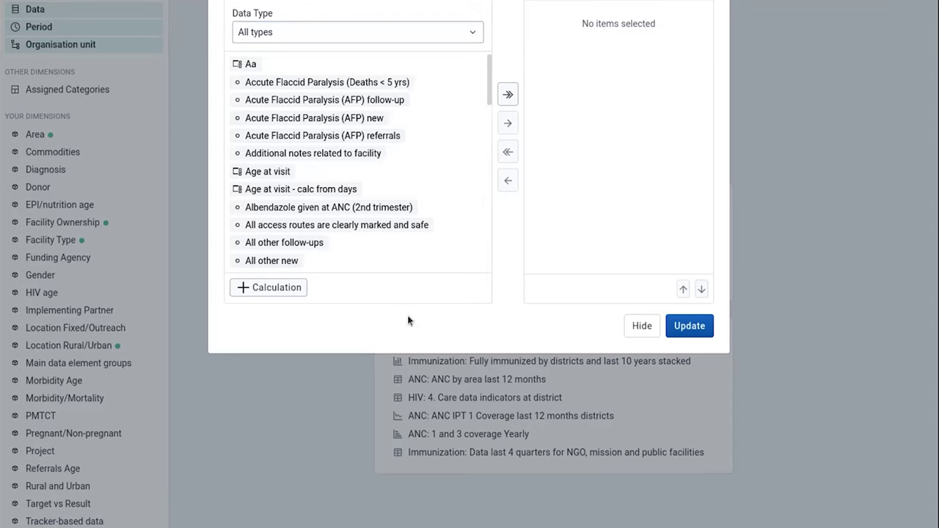
Step: Start a new calculation and filter its data elements to the ANC group, totals only
left_click(277, 287)
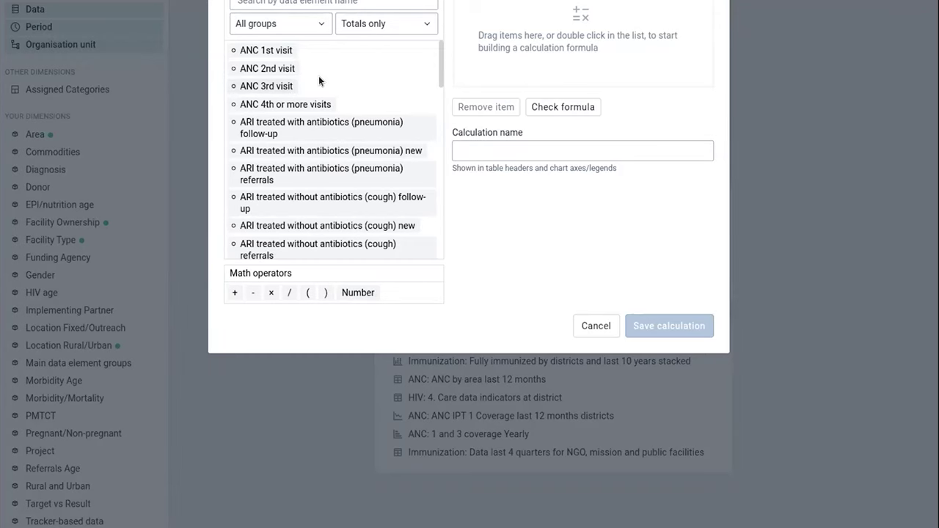
left_click(287, 5)
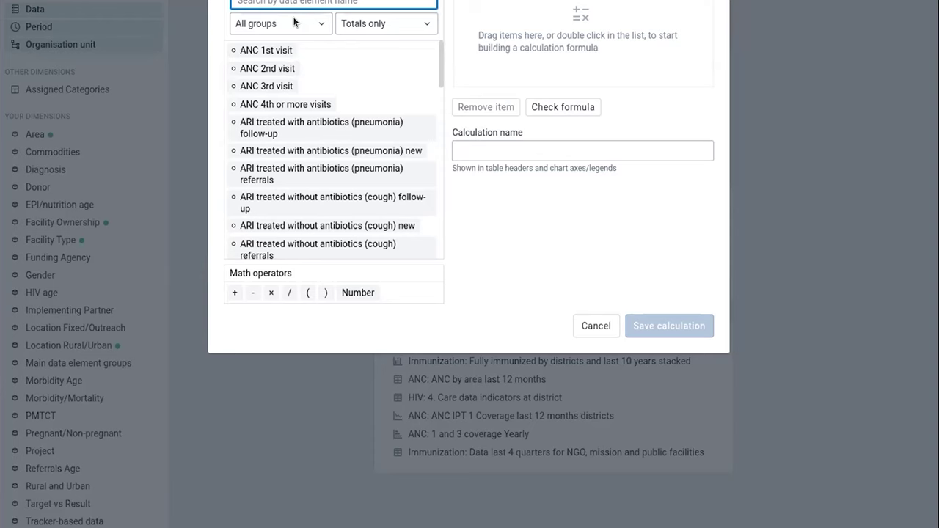
type("2nd")
left_click(289, 23)
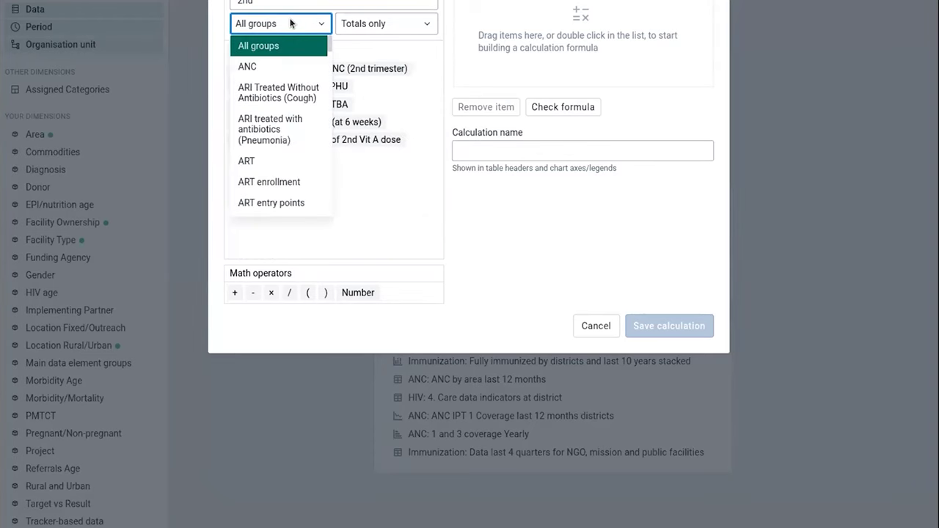
left_click(286, 66)
left_click(399, 25)
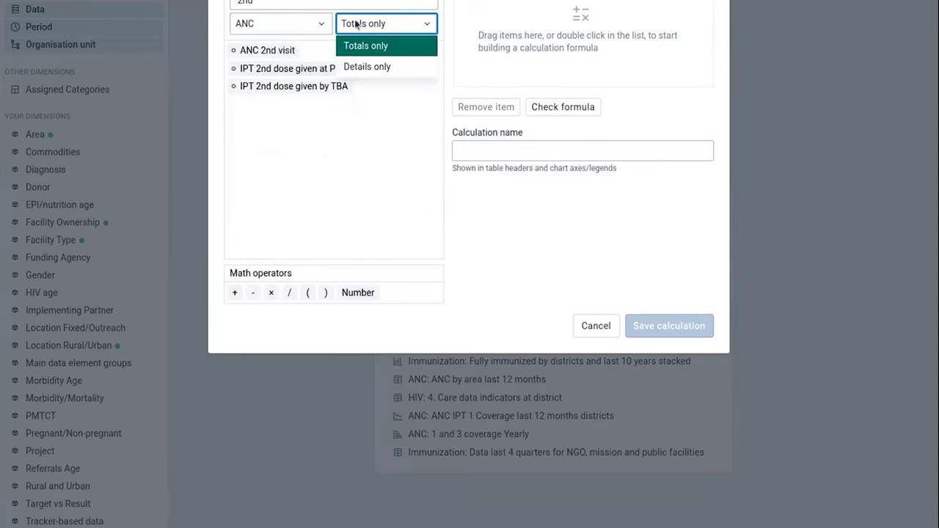
left_click(376, 67)
left_click(385, 31)
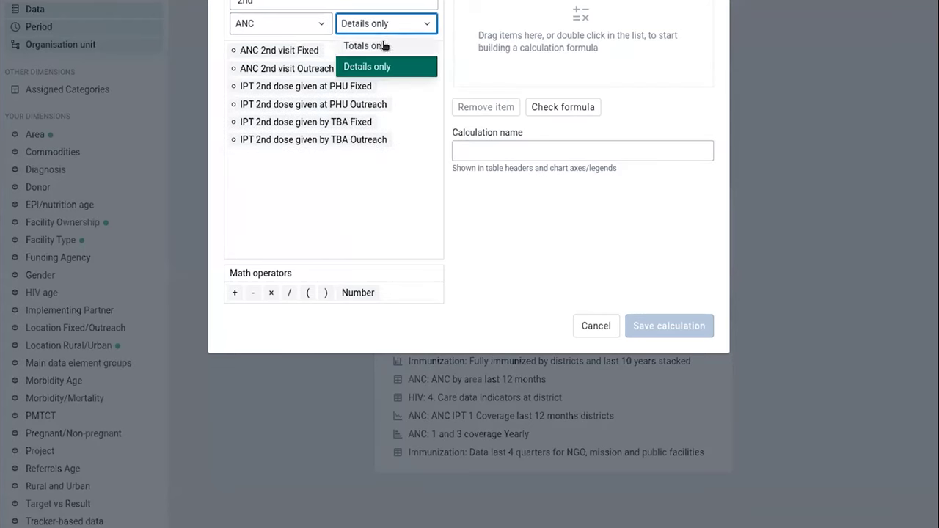
left_click(383, 45)
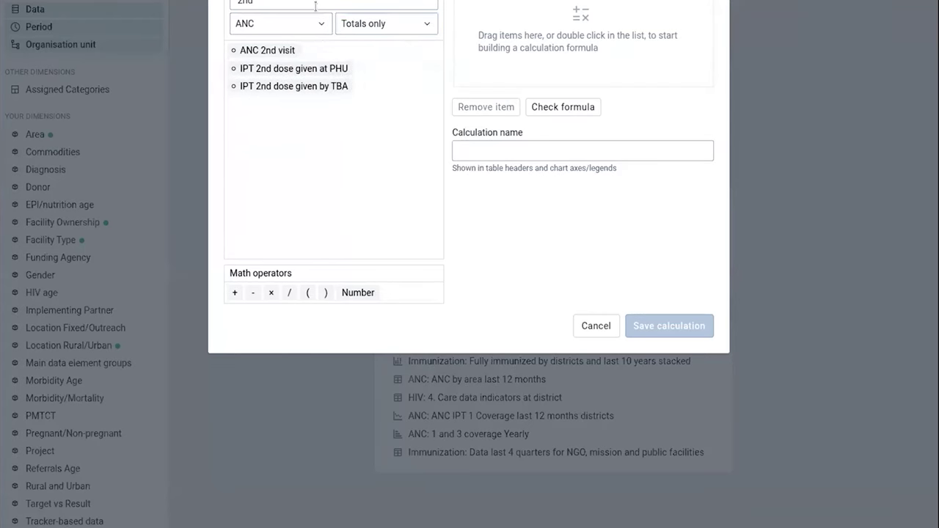
left_click(316, 6)
key("BackSpace")
key("BackSpace")
key("BackSpace")
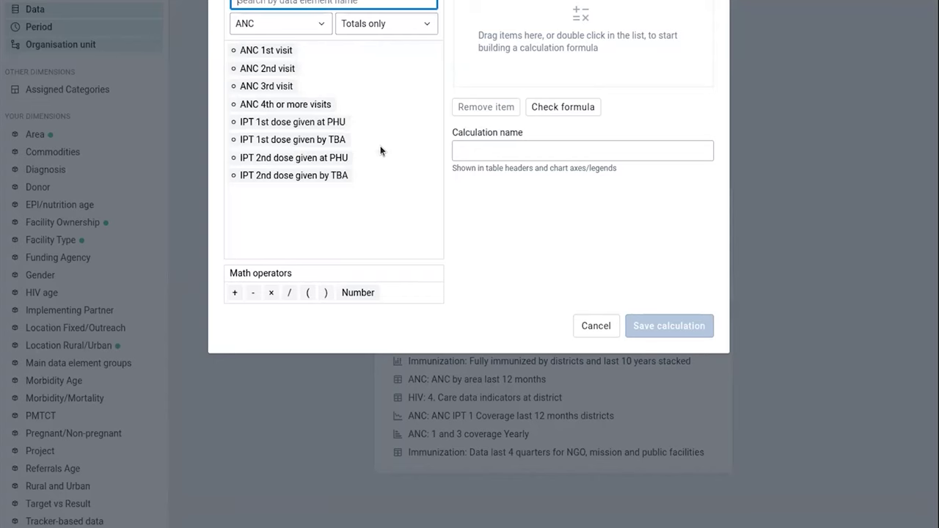
Step: Place ANC 1st, 2nd and 3rd visit into the formula area
left_click(380, 151)
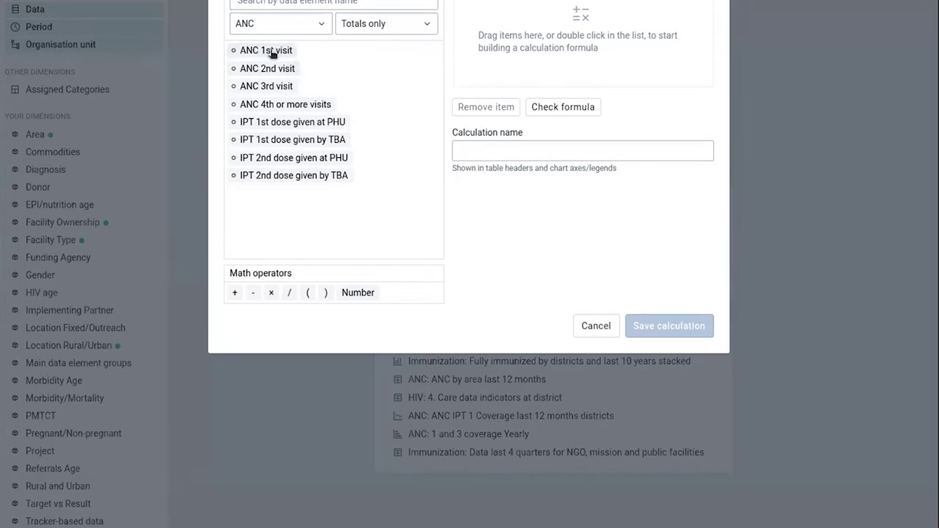
left_click_drag(272, 54, 501, 6)
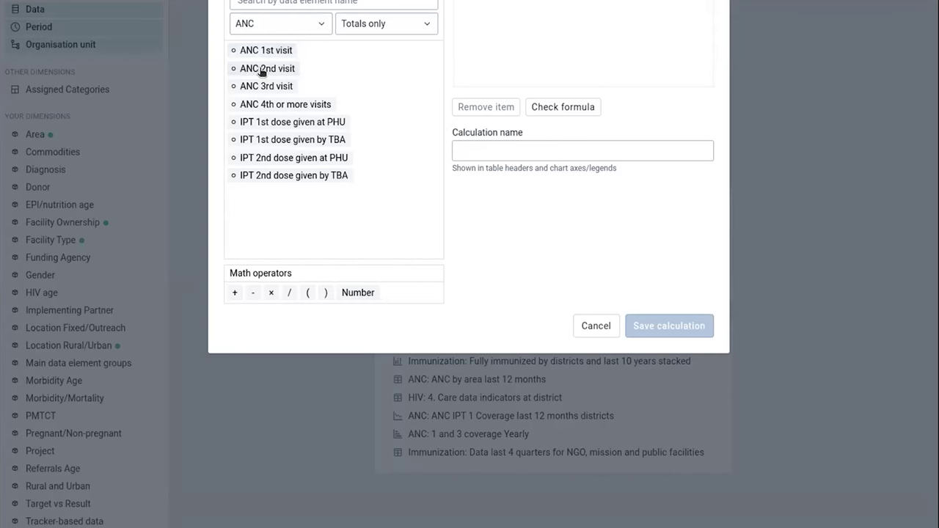
left_click_drag(262, 71, 570, 39)
left_click_drag(257, 88, 597, 2)
Step: Insert two plus operators between the ANC visit elements and confirm the formula checks as Valid
left_click(570, 111)
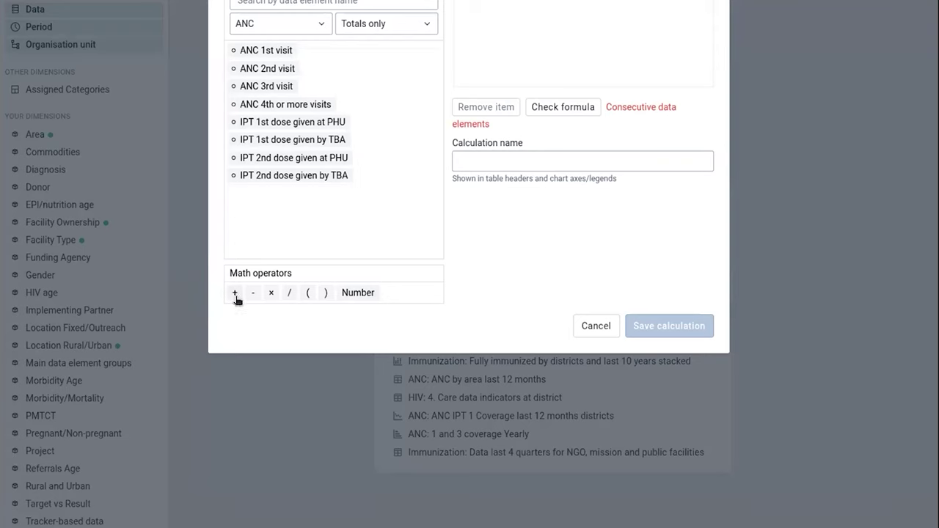
mouse_move(232, 294)
left_mouse_down()
mouse_move(536, 199)
mouse_move(530, 42)
left_mouse_up()
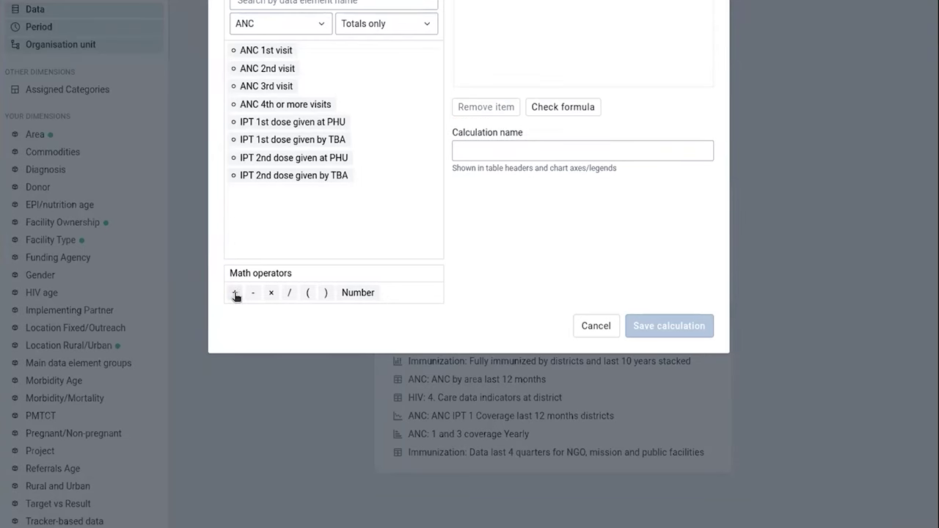
mouse_move(236, 294)
left_mouse_down()
mouse_move(517, 105)
mouse_move(609, 3)
left_mouse_up()
left_click(563, 106)
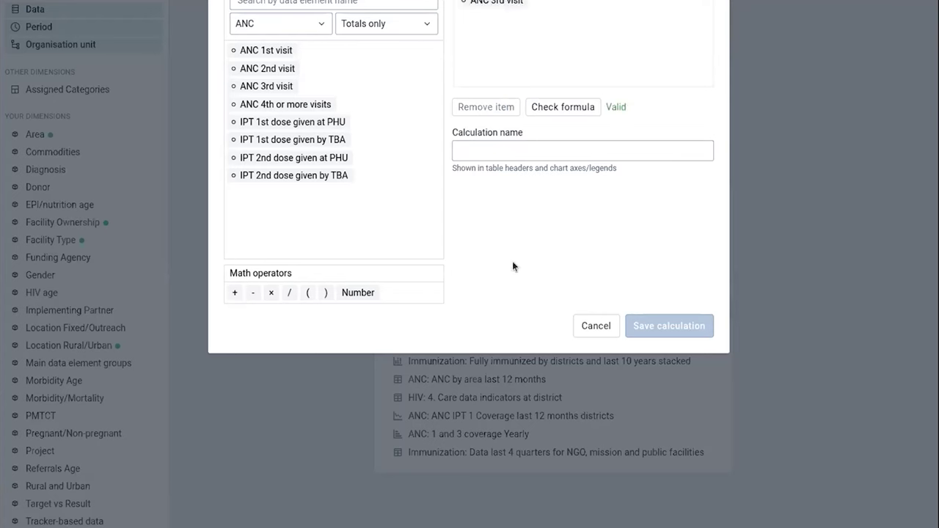
left_click(559, 109)
Step: Name the calculation 'ANC 1+2+3' and save it
left_click(613, 151)
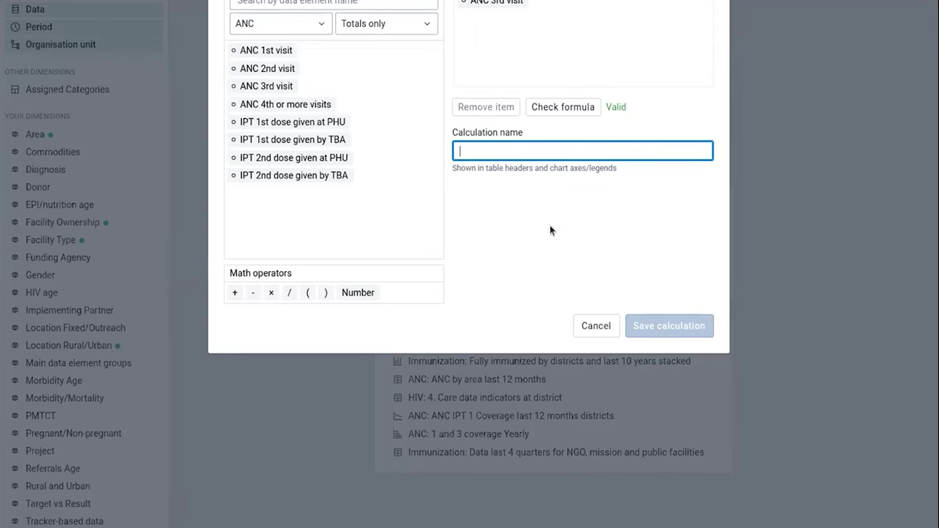
type("ANC 1+2+3")
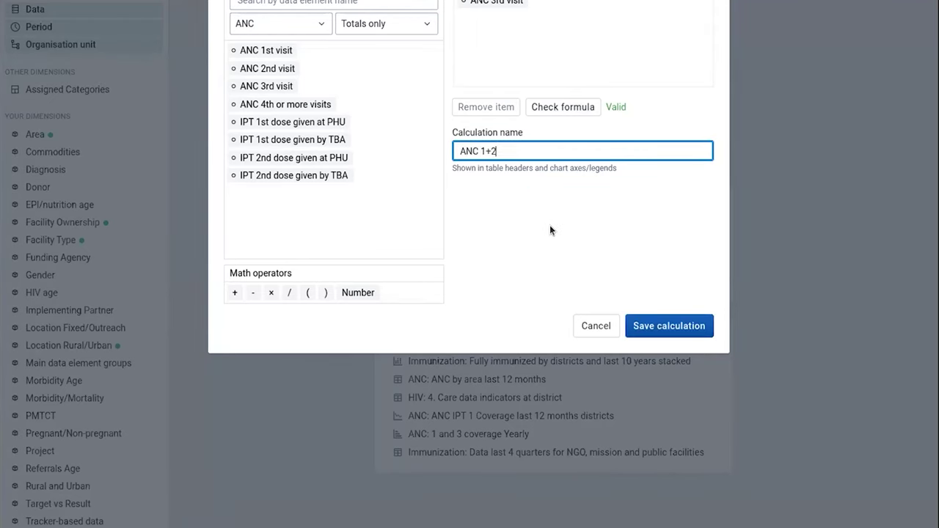
left_click(675, 327)
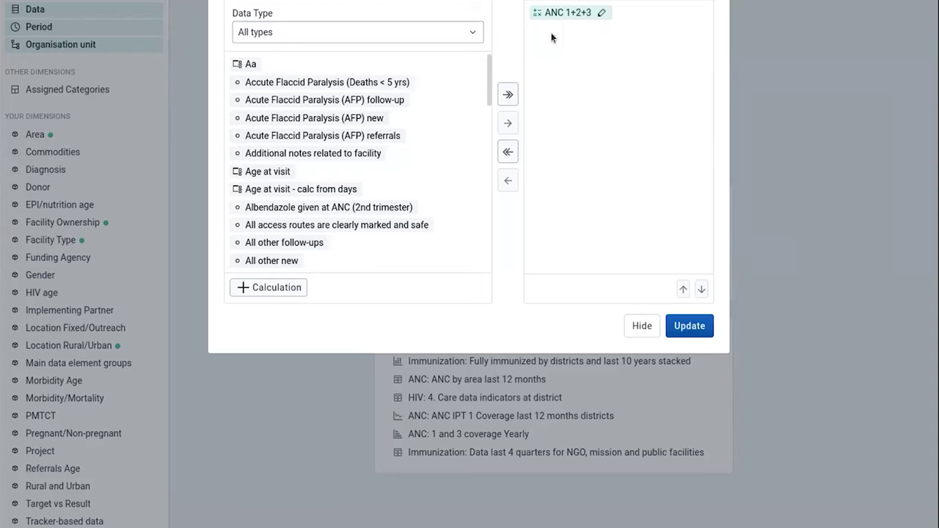
Step: Update the visualization with ANC 1+2+3 and display it as a pivot table
left_click(847, 210)
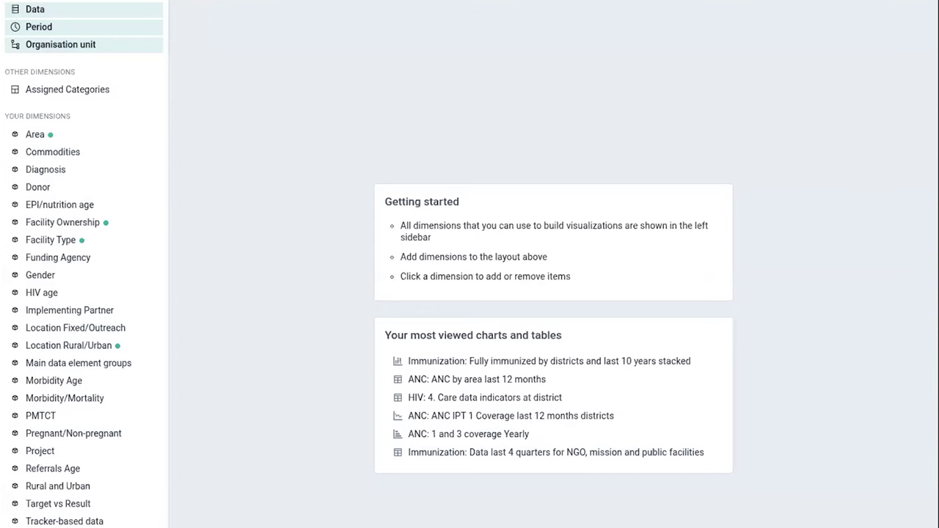
left_click(171, 1)
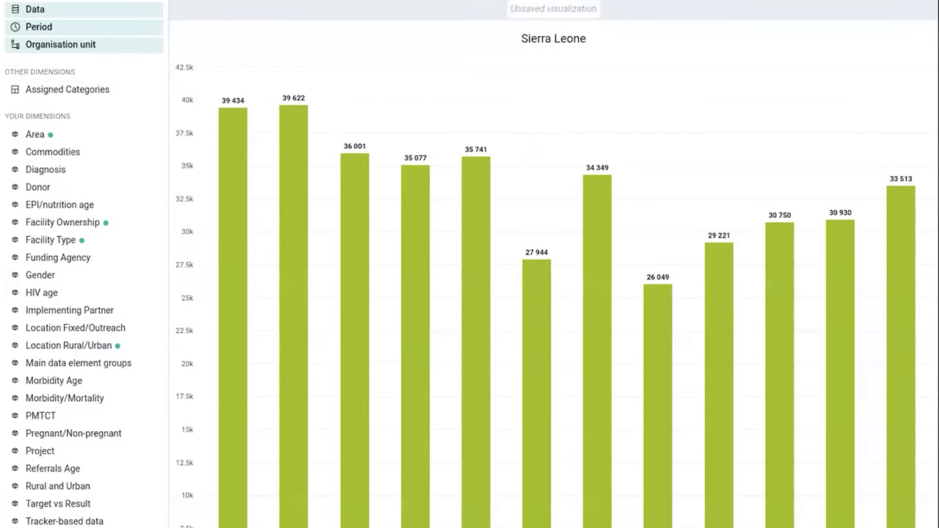
left_click(101, 1)
left_click(101, 1)
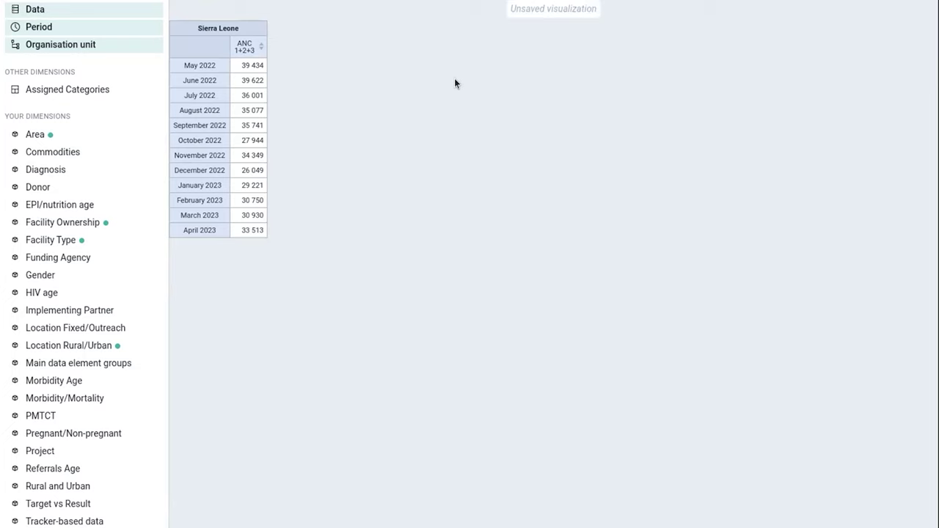
Step: Edit ANC 1+2+3 so the formula becomes (ANC 1st + 2nd + 3rd visit) × 2, then check it
left_click(279, 0)
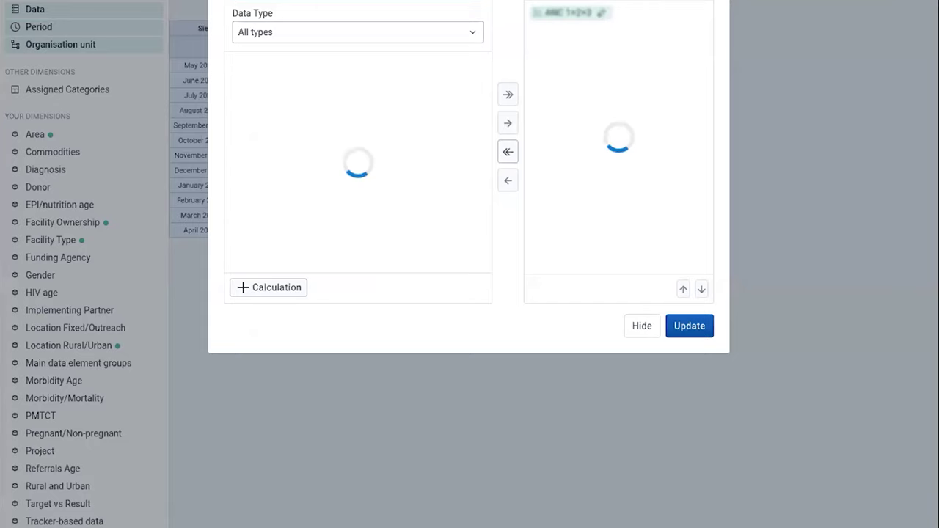
left_click(601, 15)
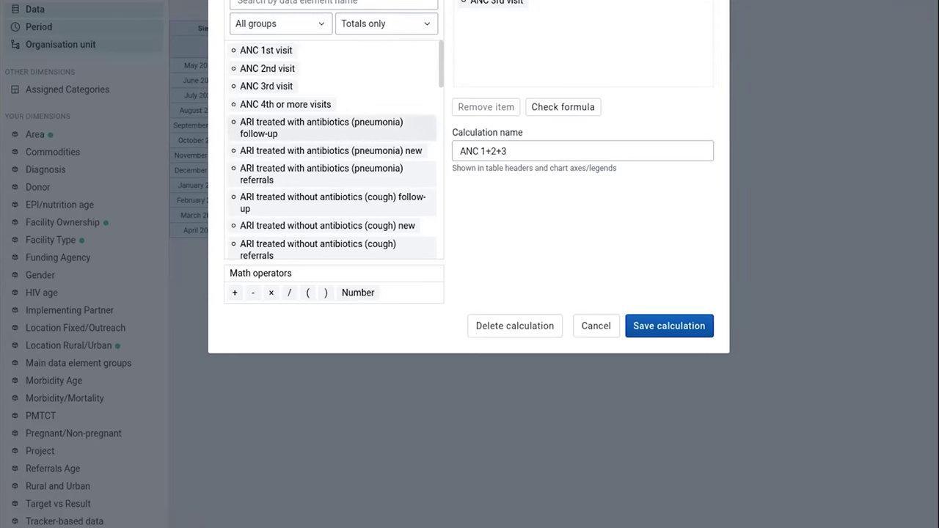
left_click_drag(307, 292, 469, 11)
left_click_drag(326, 292, 528, 68)
left_click_drag(271, 293, 570, 66)
left_click_drag(357, 295, 581, 58)
type("2")
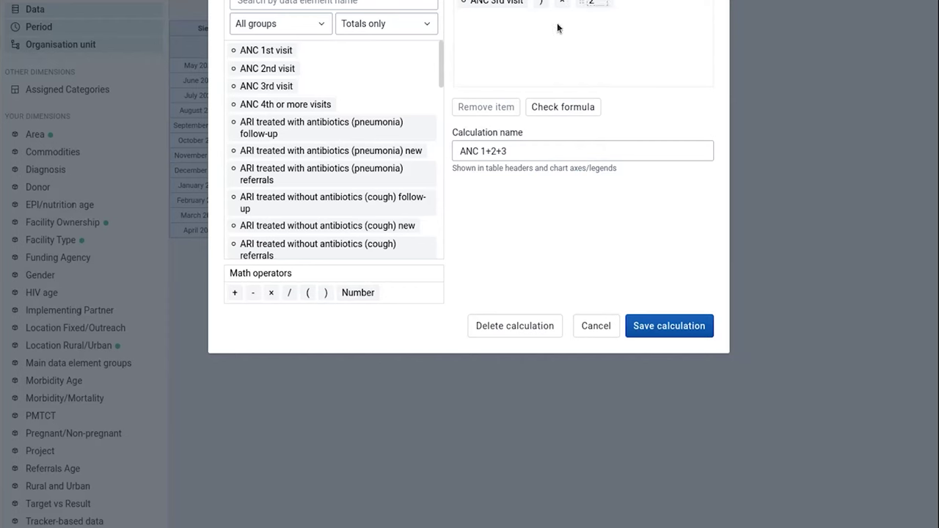
left_click(560, 107)
Step: Rename the calculation to 'ANC 1+2+3 *2' and save it
left_click(557, 145)
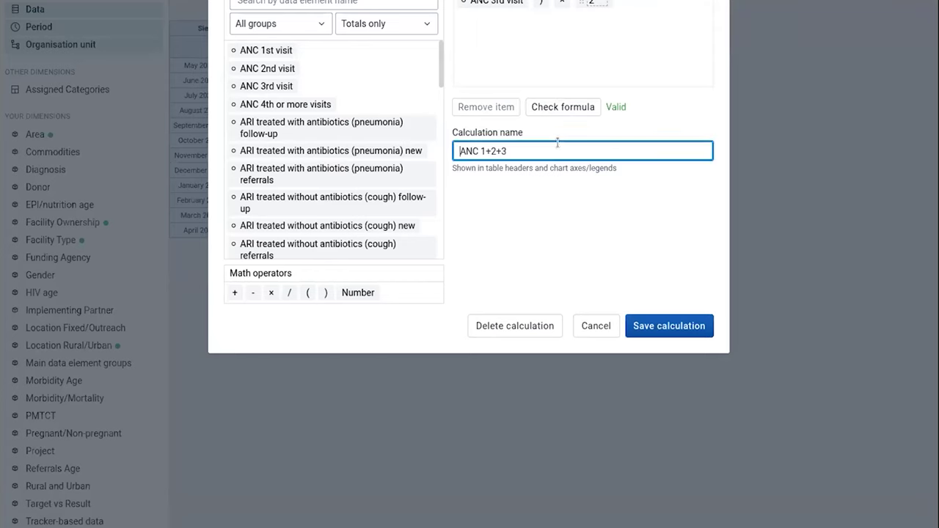
left_click(697, 141)
type("*2")
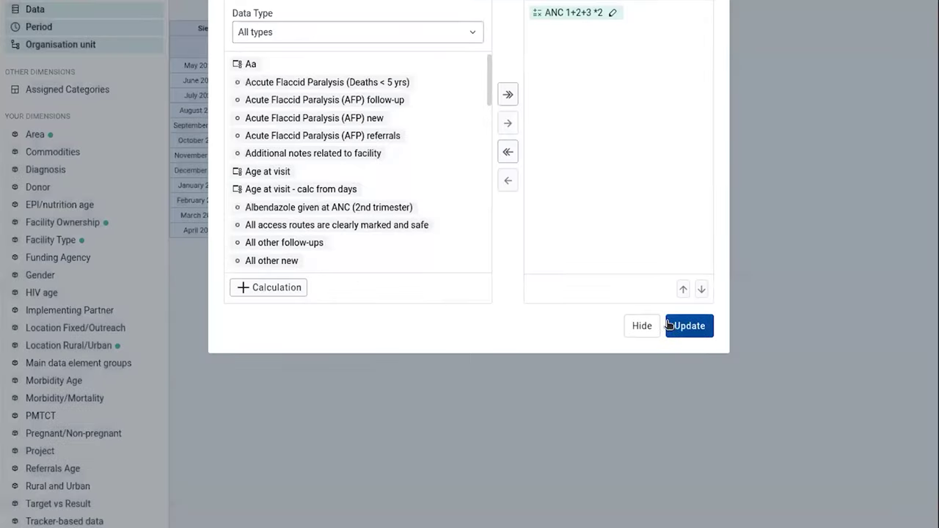
left_click(668, 325)
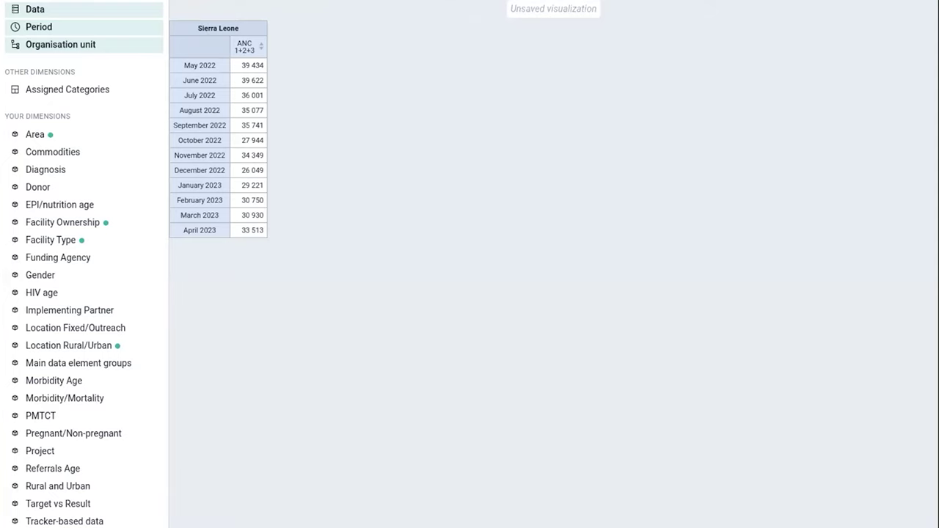
Step: Refresh the table, filter Data Type to Calculations, and deselect 'ANC 1+2+3 *2'
key("ctrl+Return")
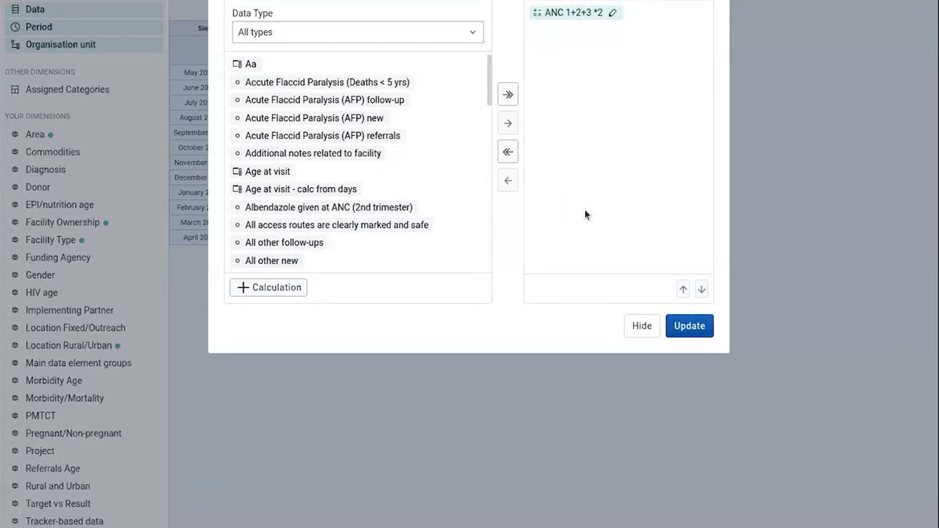
left_click(385, 33)
left_click(364, 178)
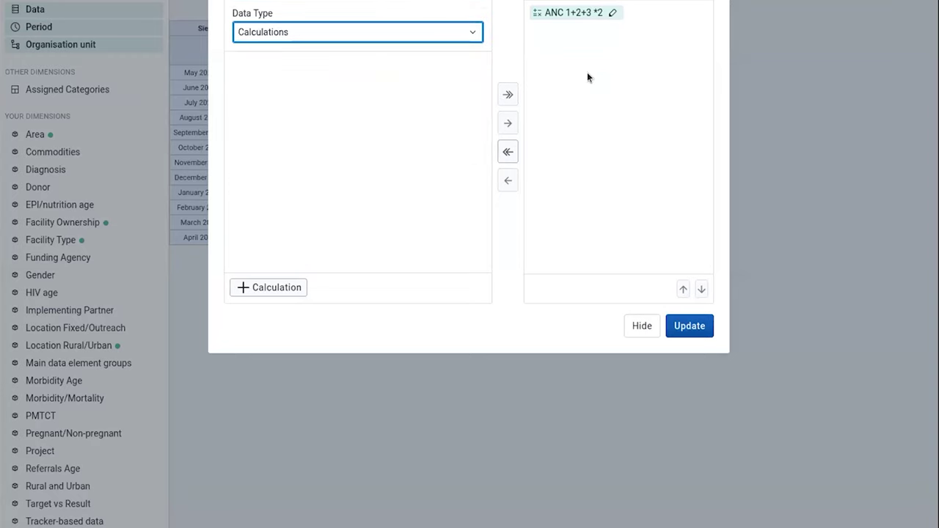
double_click(579, 14)
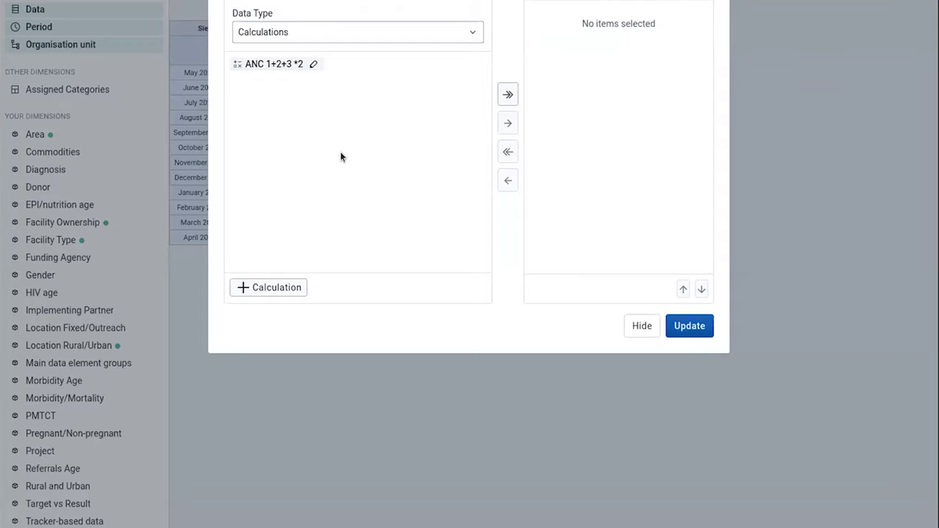
left_click(478, 410)
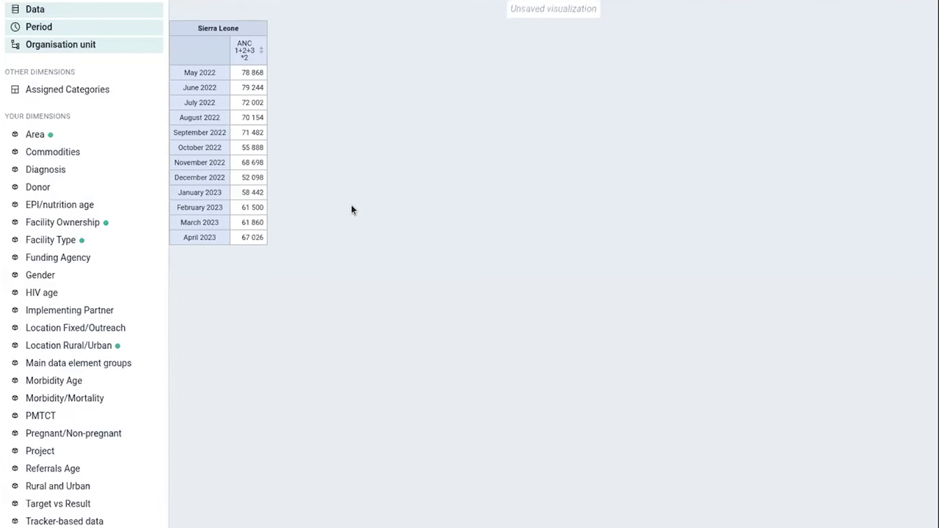